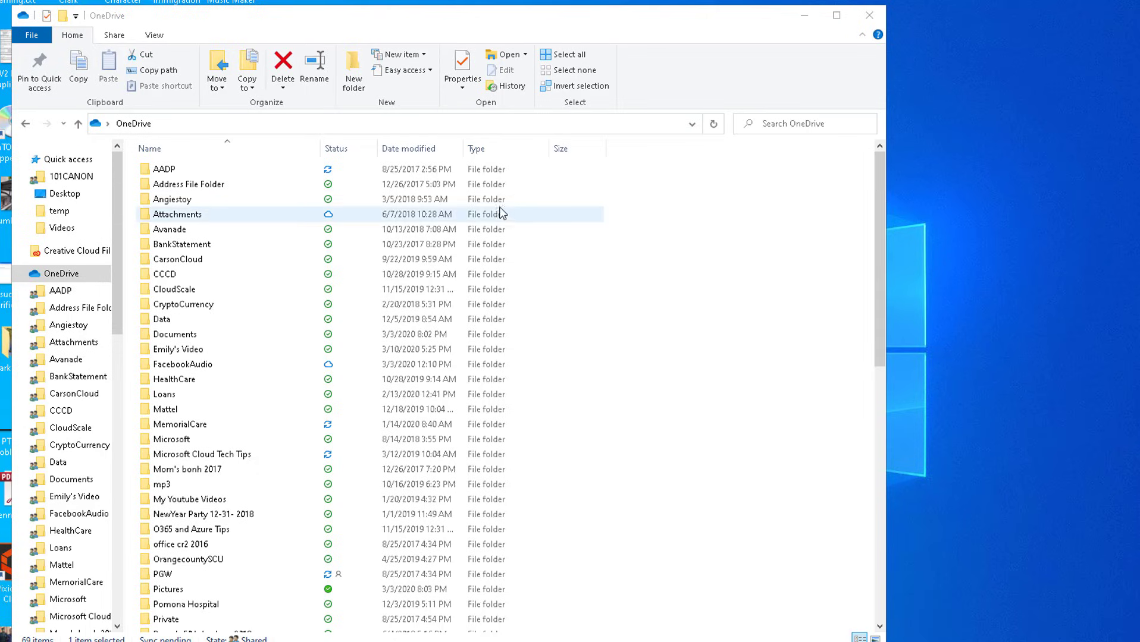
Select the pending-sync AADP and MemorialCare folders in the OneDrive list.
left_click(328, 172)
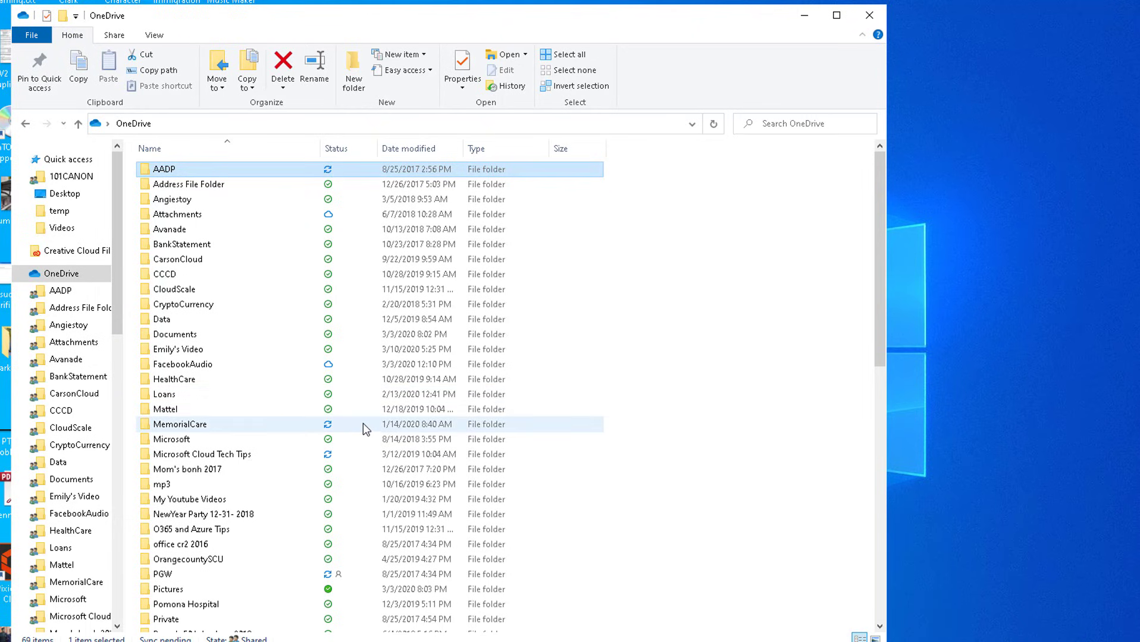
left_click(335, 425)
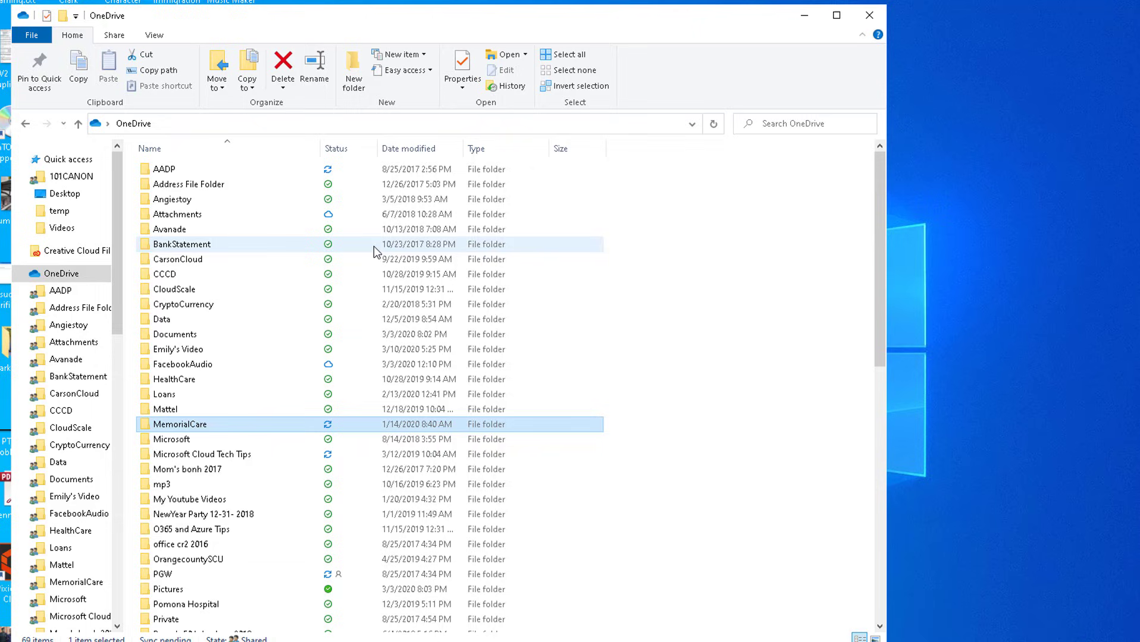
left_click(338, 173)
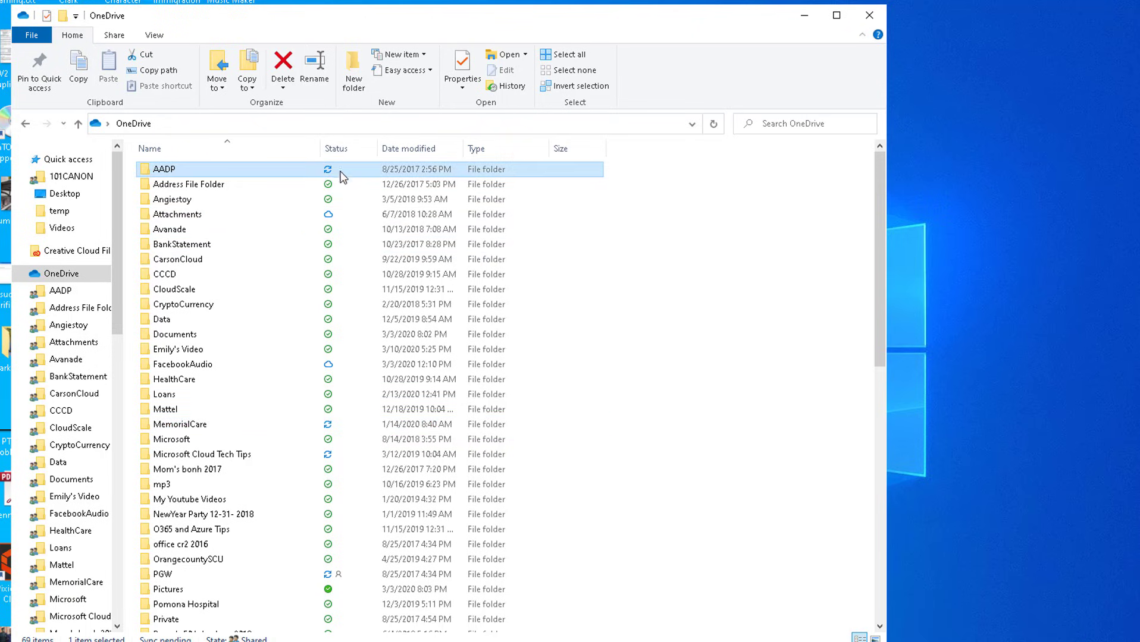
scroll(344, 177, "down", 15)
scroll(345, 181, "up", 15)
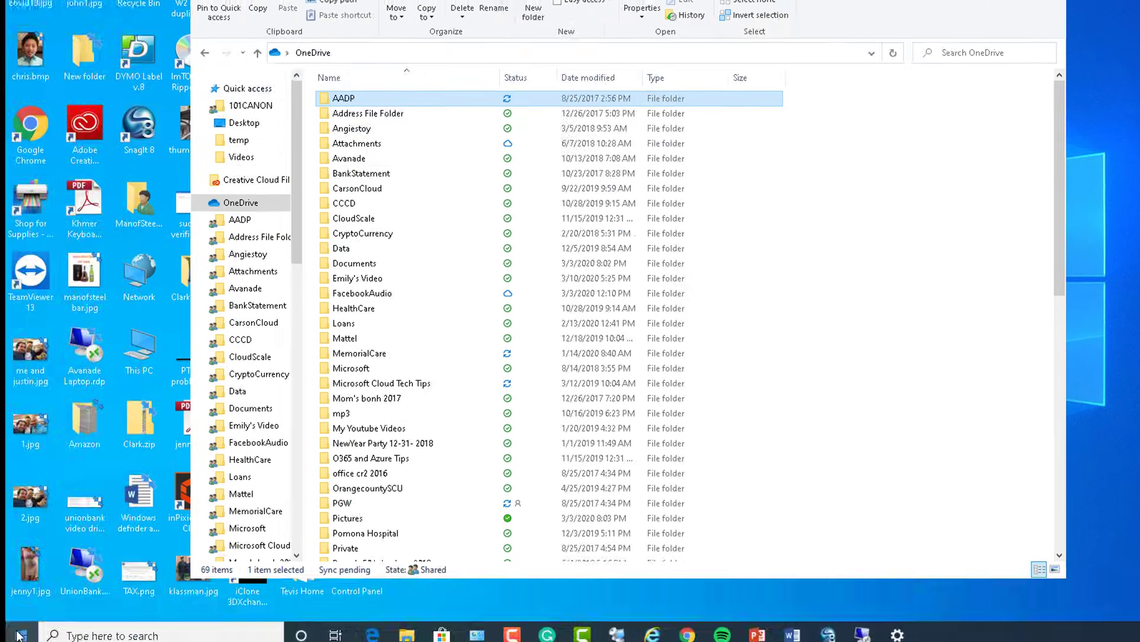
Bring up the Run box, leaving the cursor at the end of %localappdata%\Microsoft\OneDrive\.
right_click(43, 628)
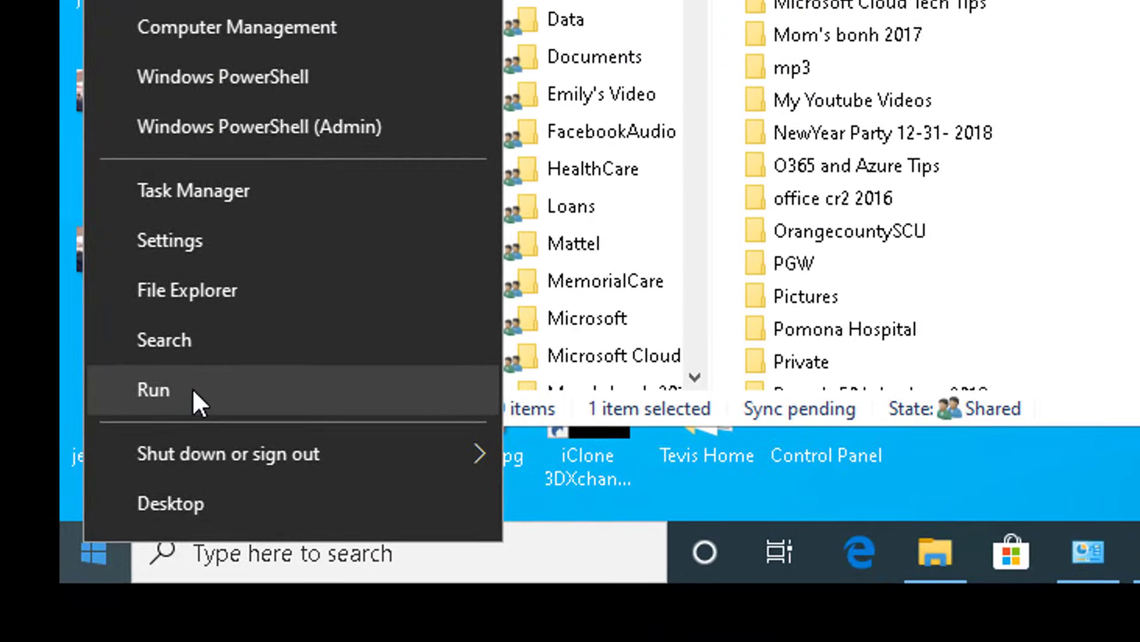
left_click(70, 553)
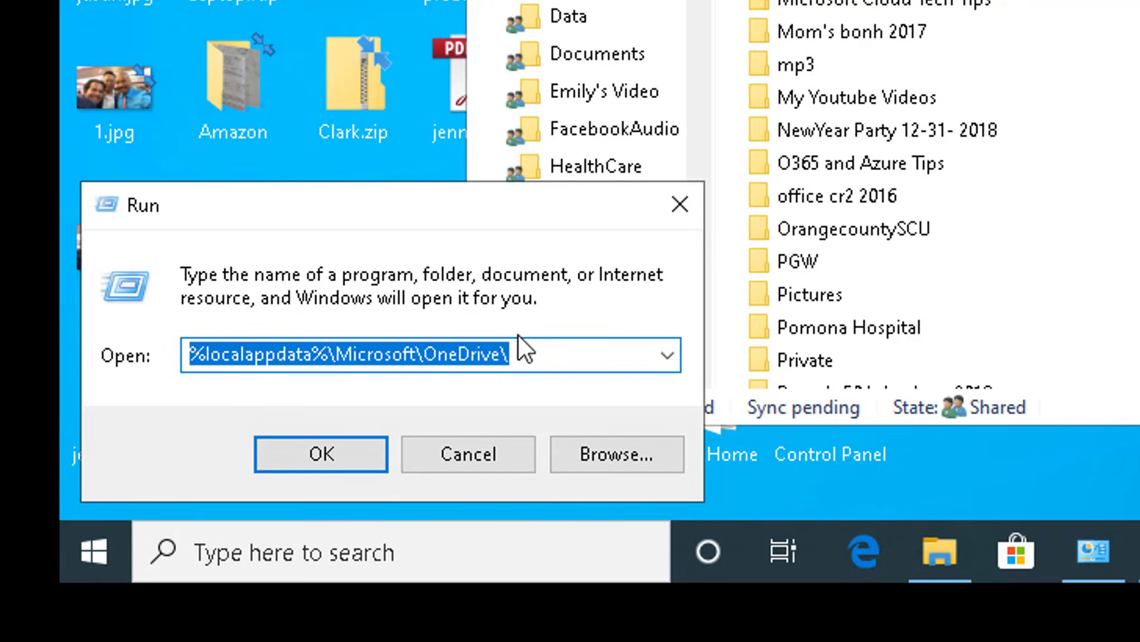
left_click(518, 355)
left_click_drag(518, 355, 75, 355)
left_click(240, 355)
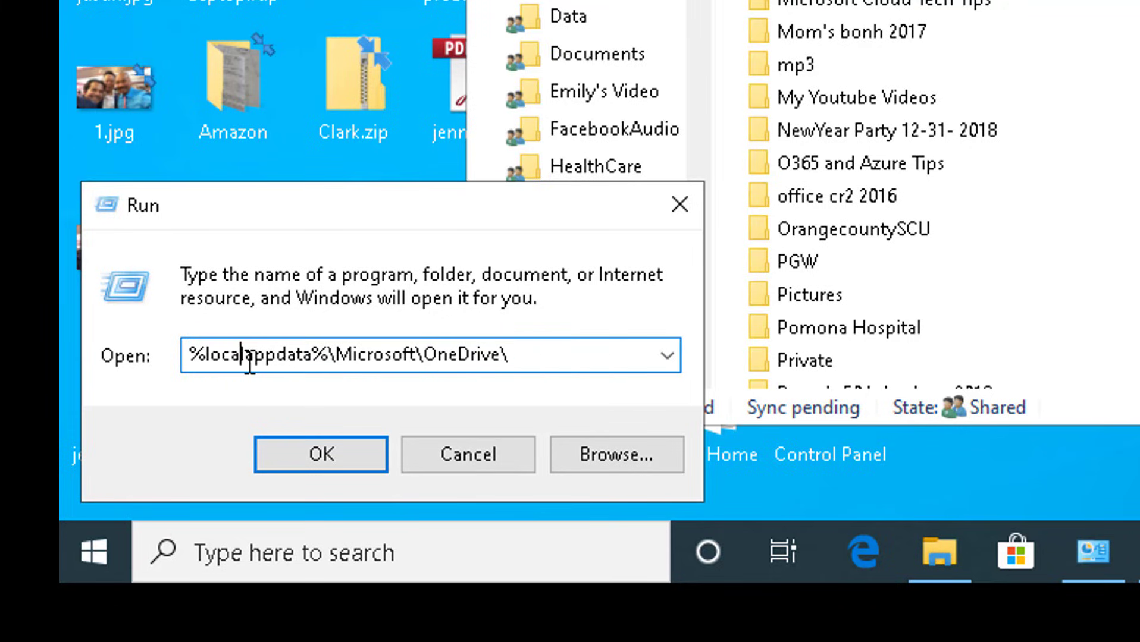
left_click_drag(243, 355, 317, 355)
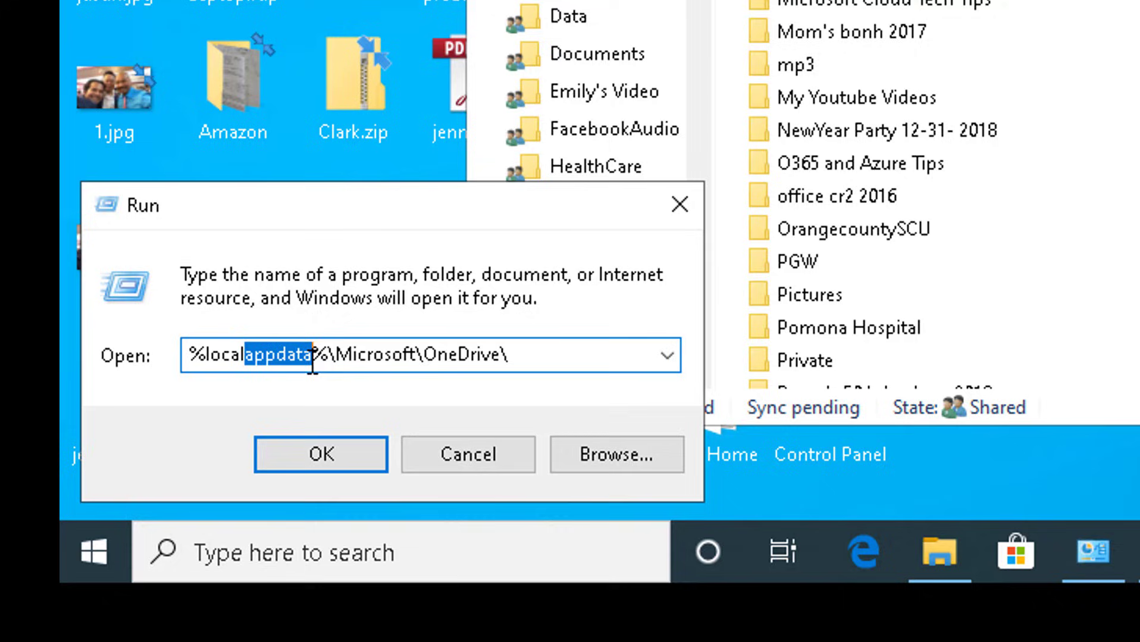
left_click(336, 355)
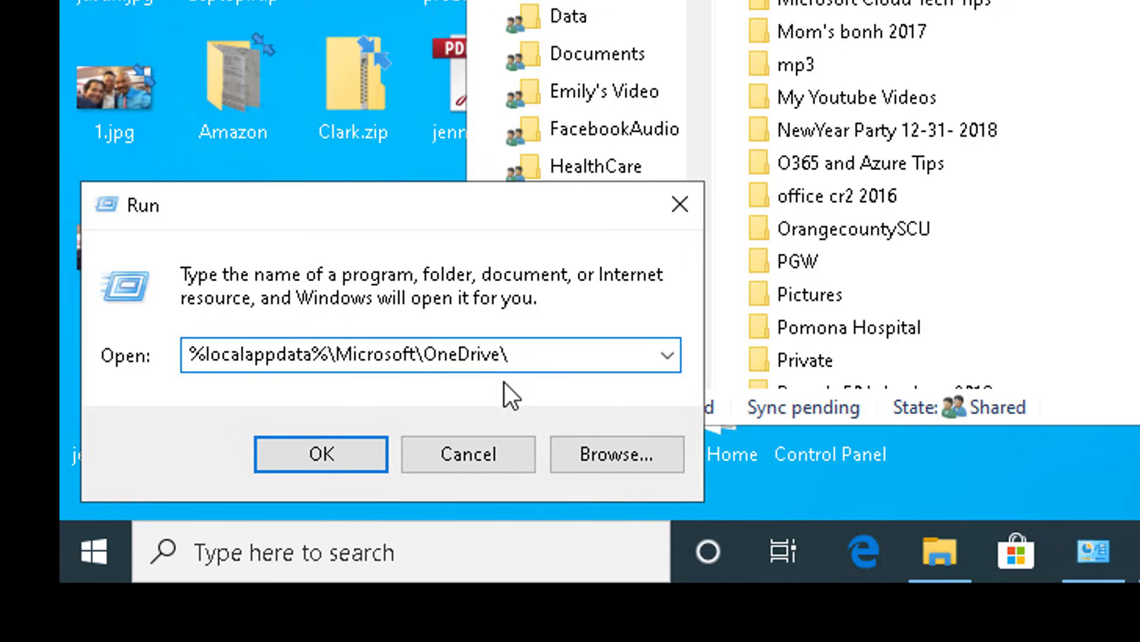
left_click(523, 356)
type("one")
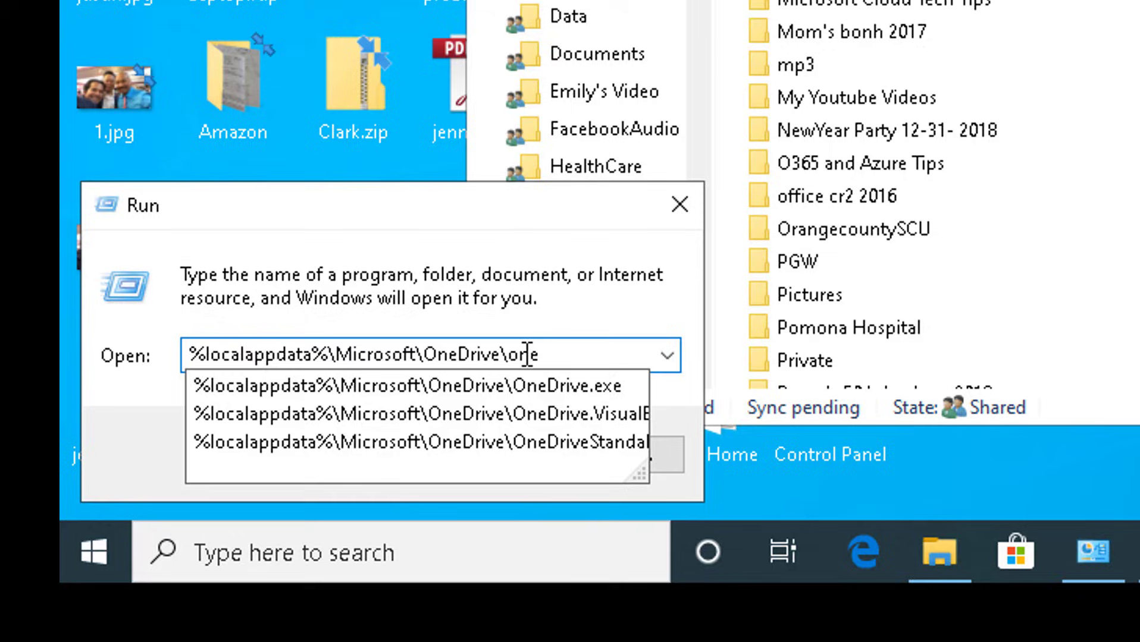
Complete the path to OneDrive.exe, append /reset, and run it.
key("Down")
key("Return")
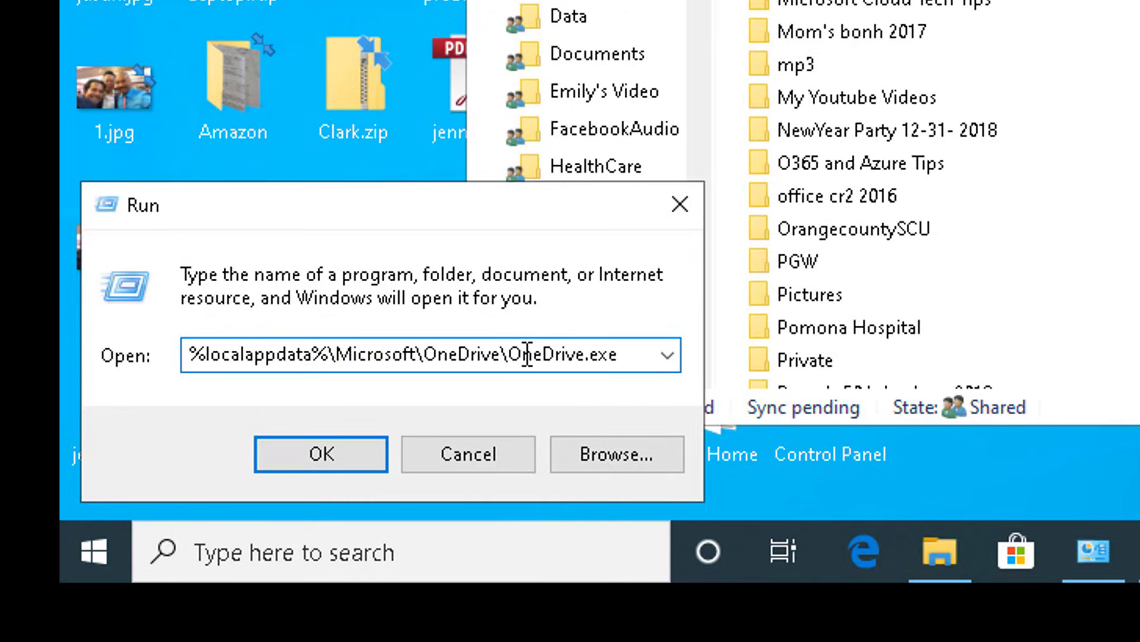
type("/")
type("reset")
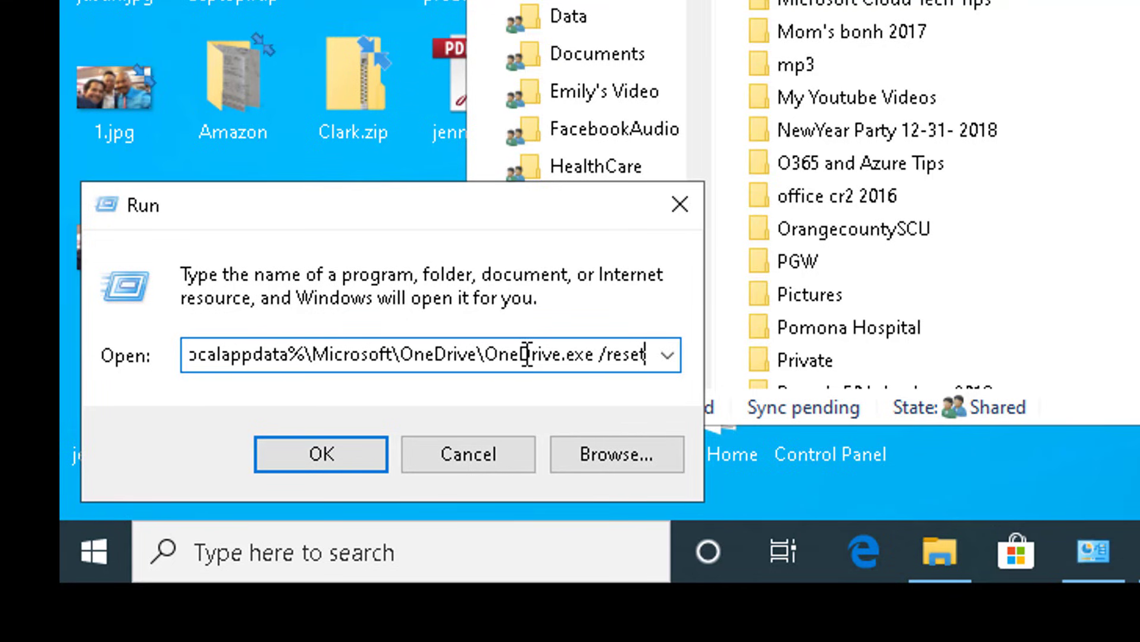
key("Return")
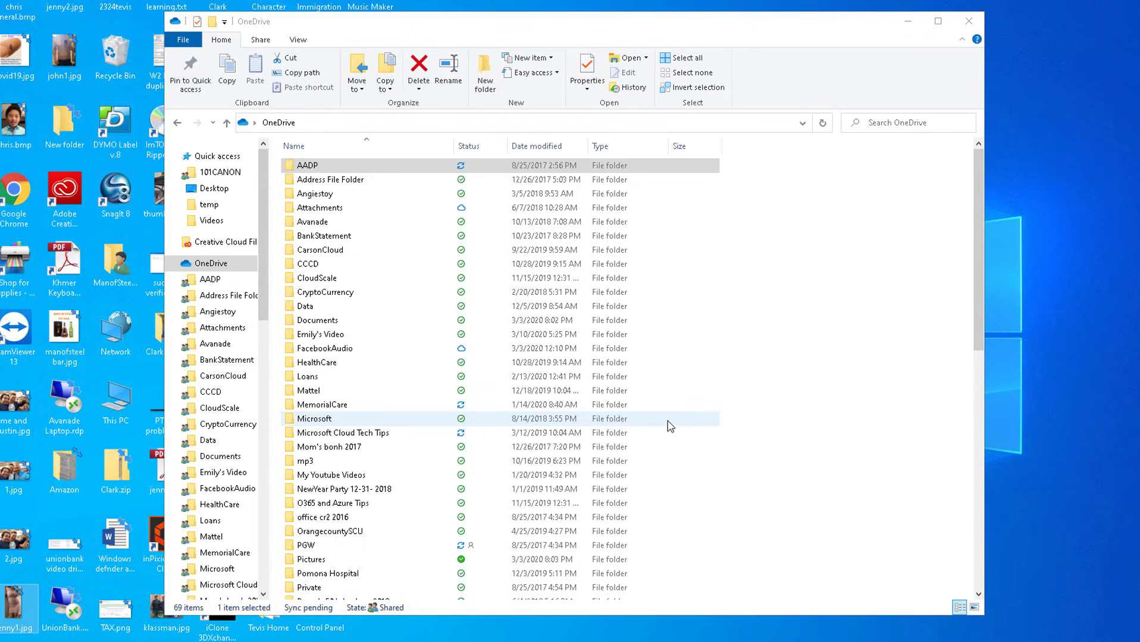
Refresh the OneDrive folder view and check the list for cleared sync-pending icons.
left_click(790, 415)
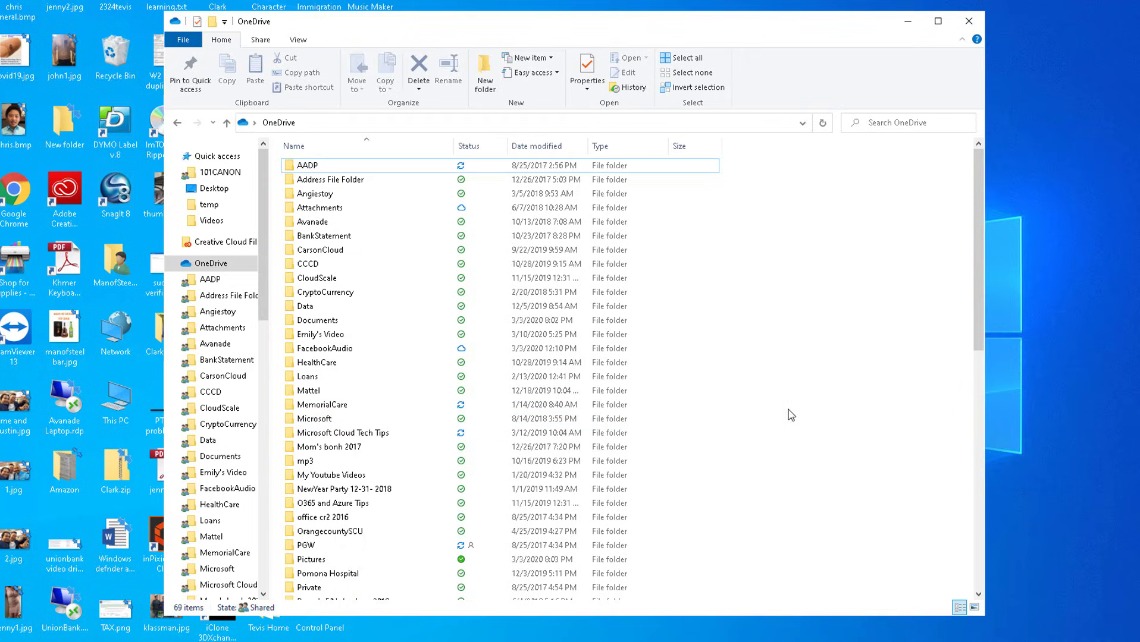
left_click(822, 123)
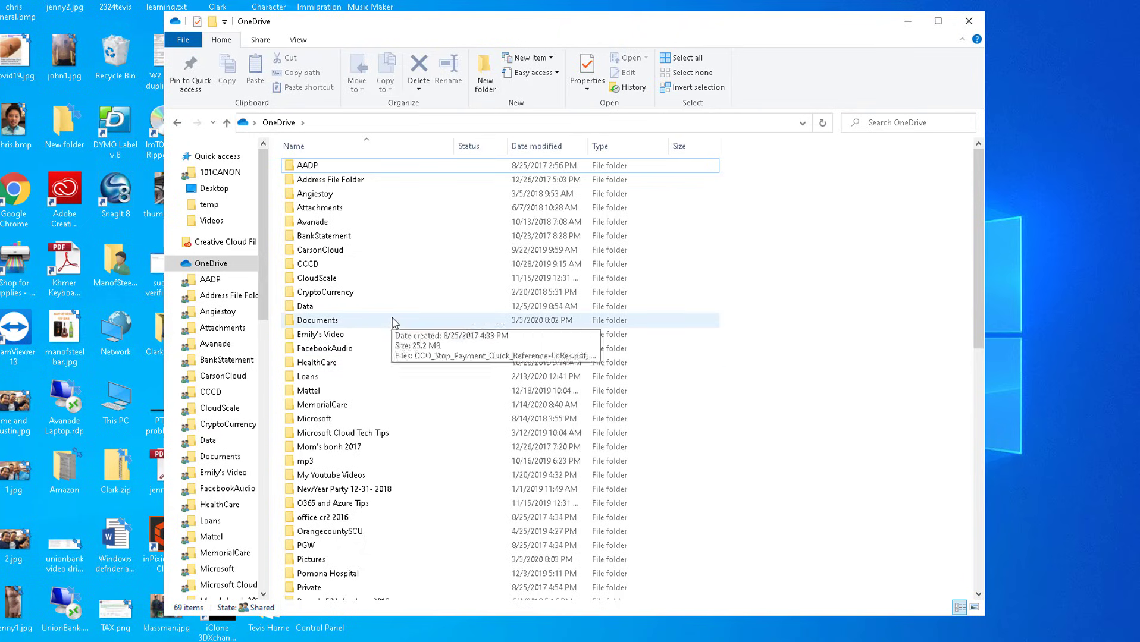
scroll(392, 321, "down", 10)
scroll(396, 319, "up", 10)
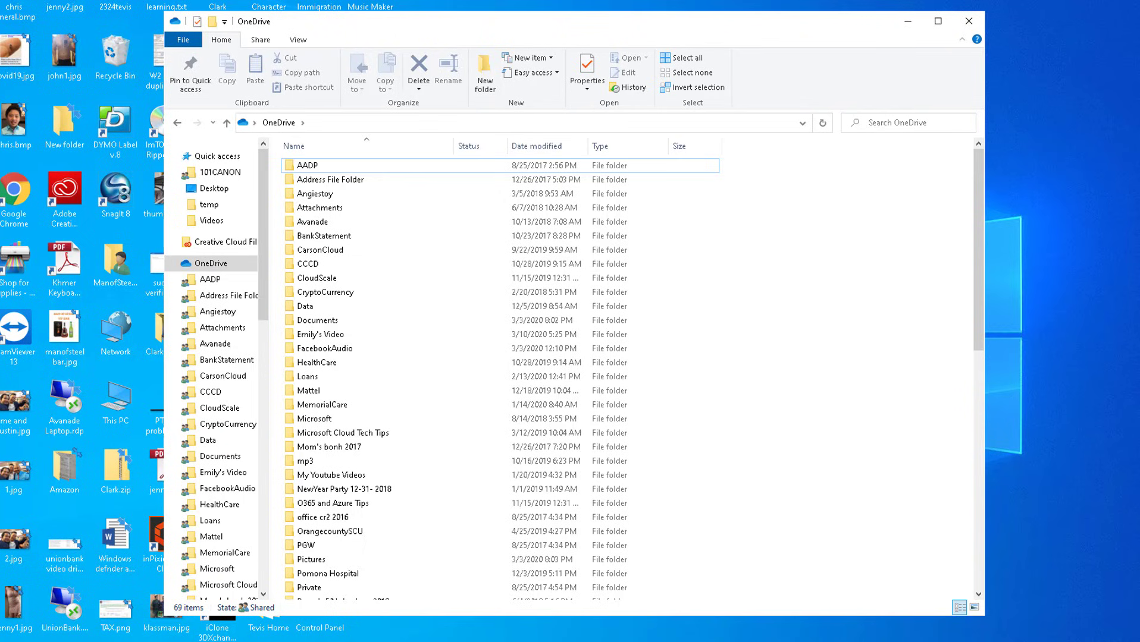
scroll(859, 269, "down", 10)
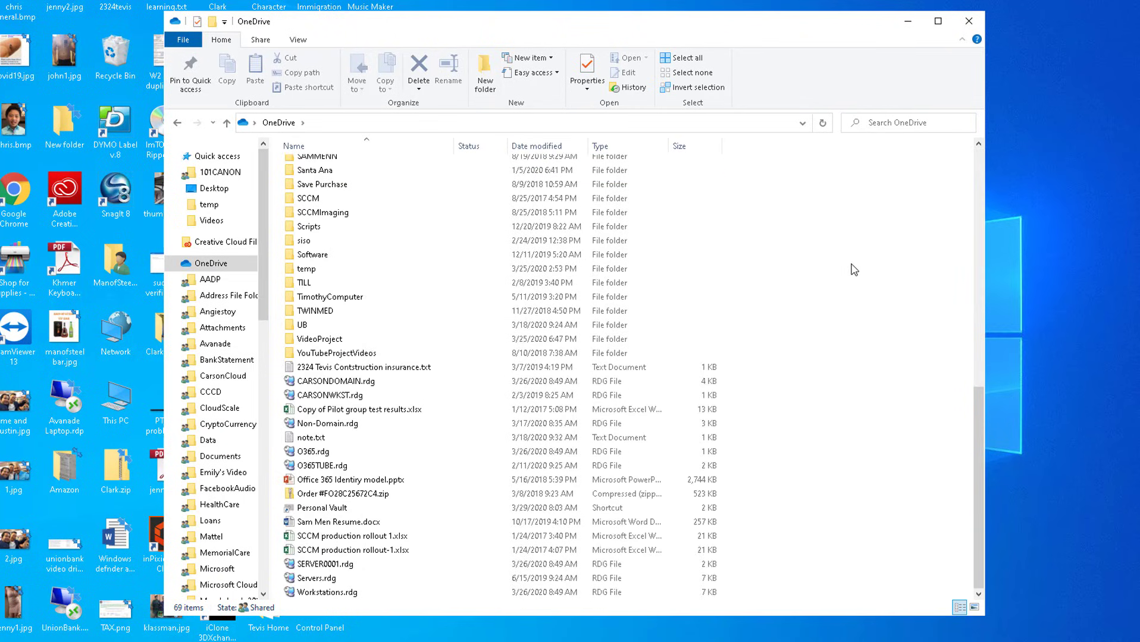
key("Home")
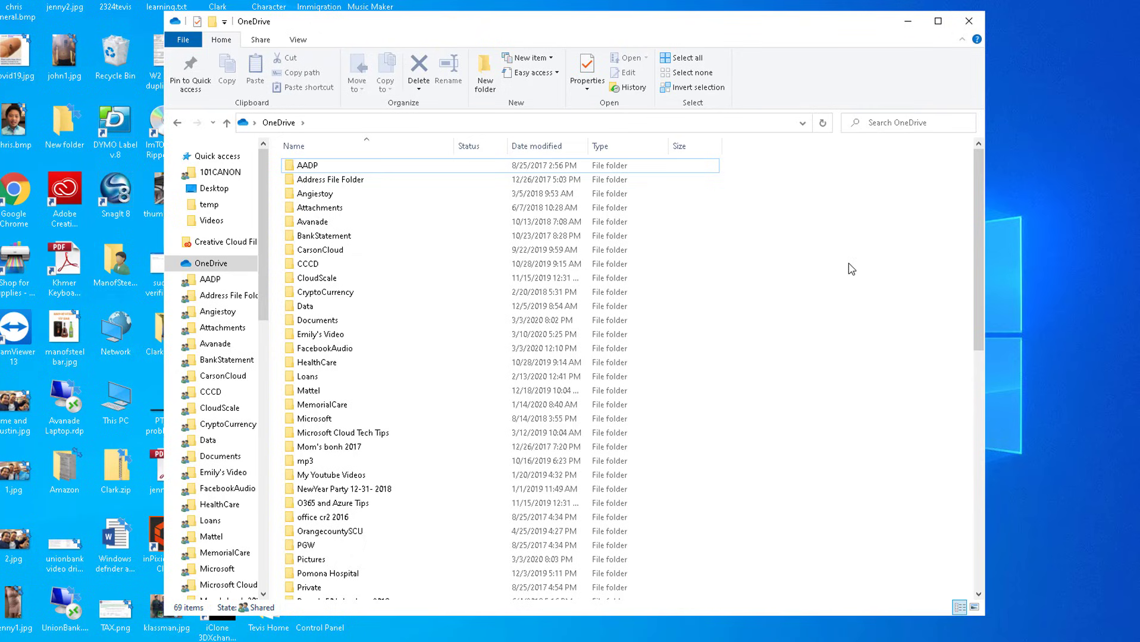
scroll(850, 269, "down", 10)
key("Home")
Reopen the Run box, then launch Notepad from Windows search.
right_click(17, 631)
left_click(44, 607)
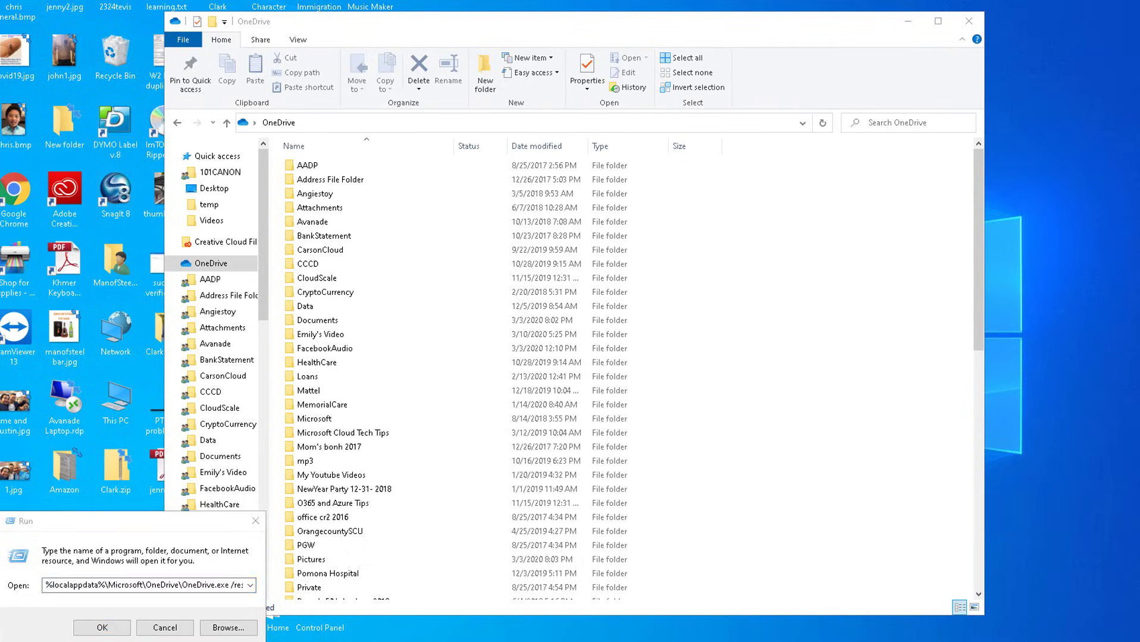
key("super")
type("note")
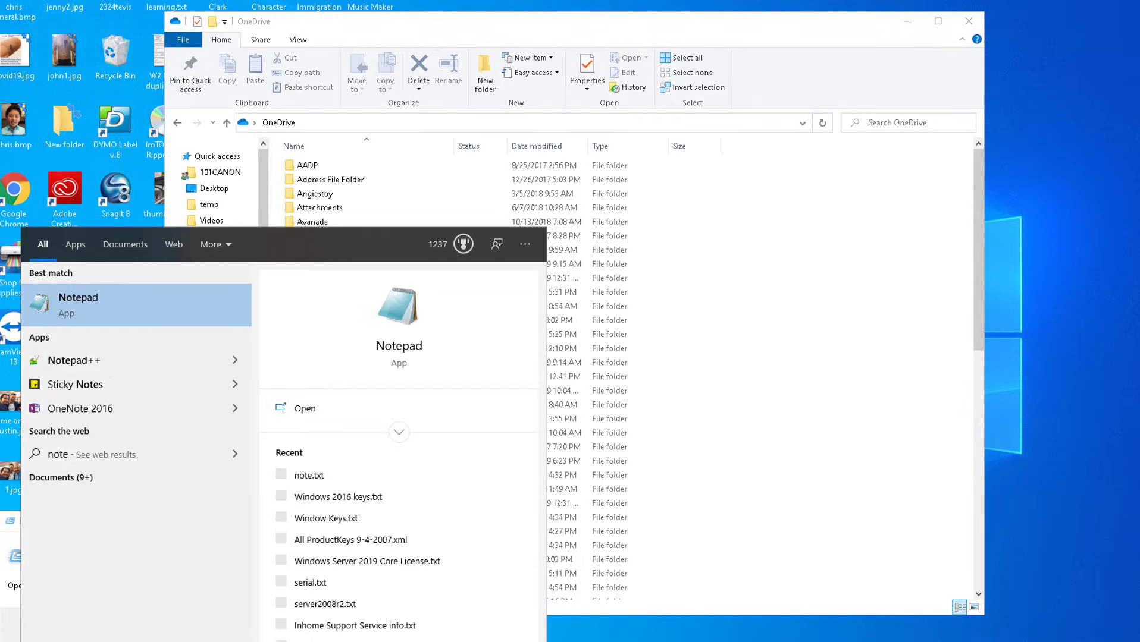
key("Return")
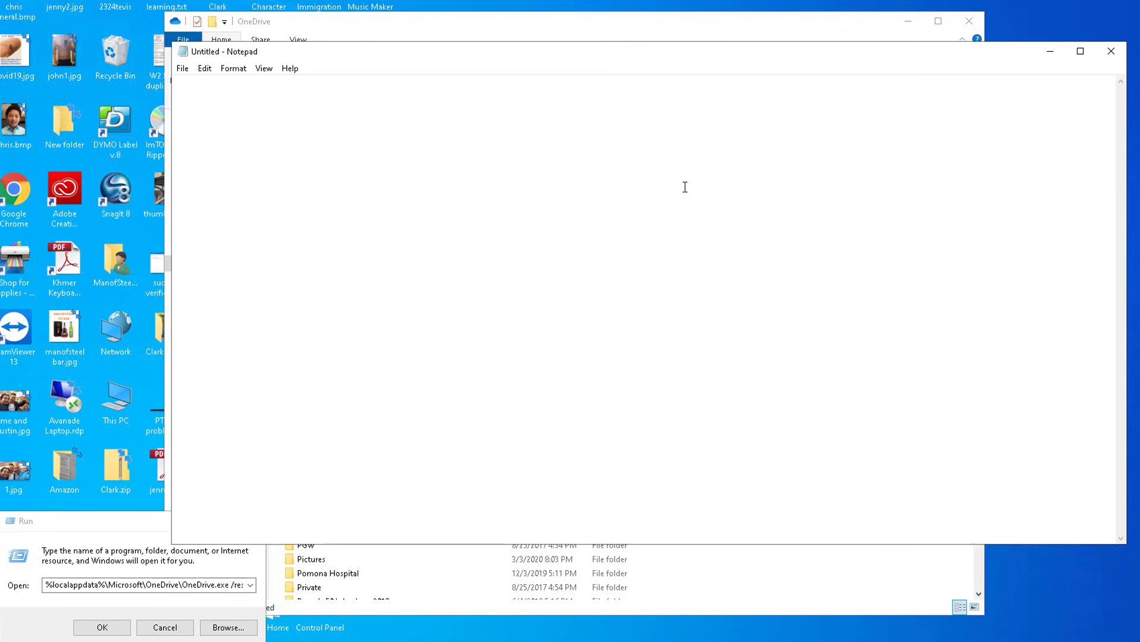
Paste the OneDrive.exe /reset command into Notepad with a blank line above it.
type("%localappdata%\\Microsoft\\OneDrive\\OneDrive.exe /reset")
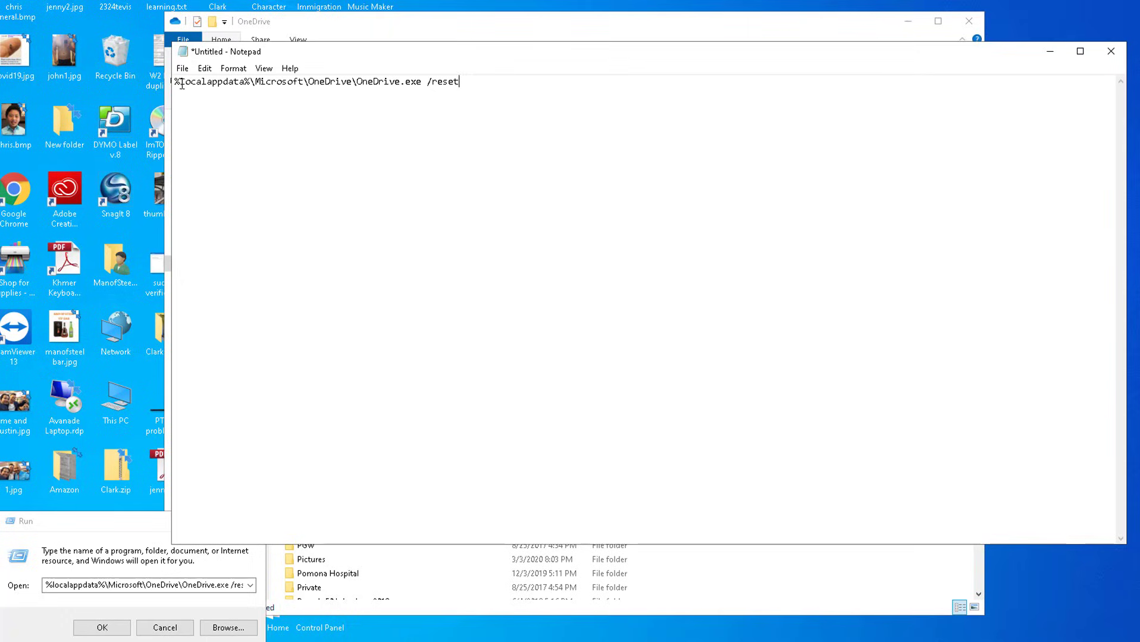
left_click(175, 82)
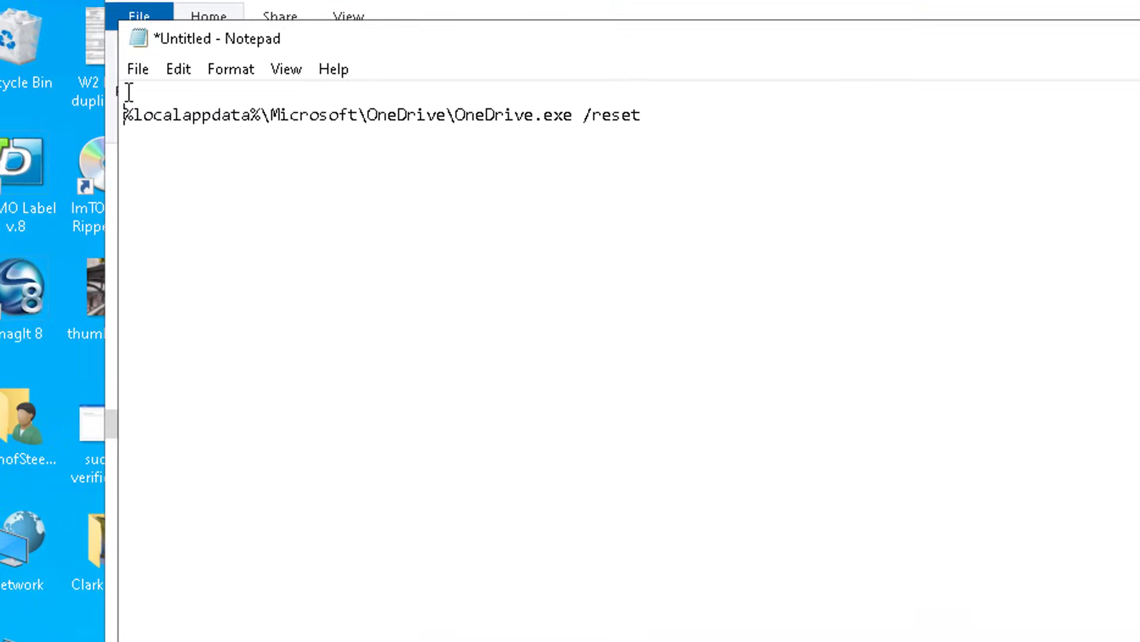
key("Return")
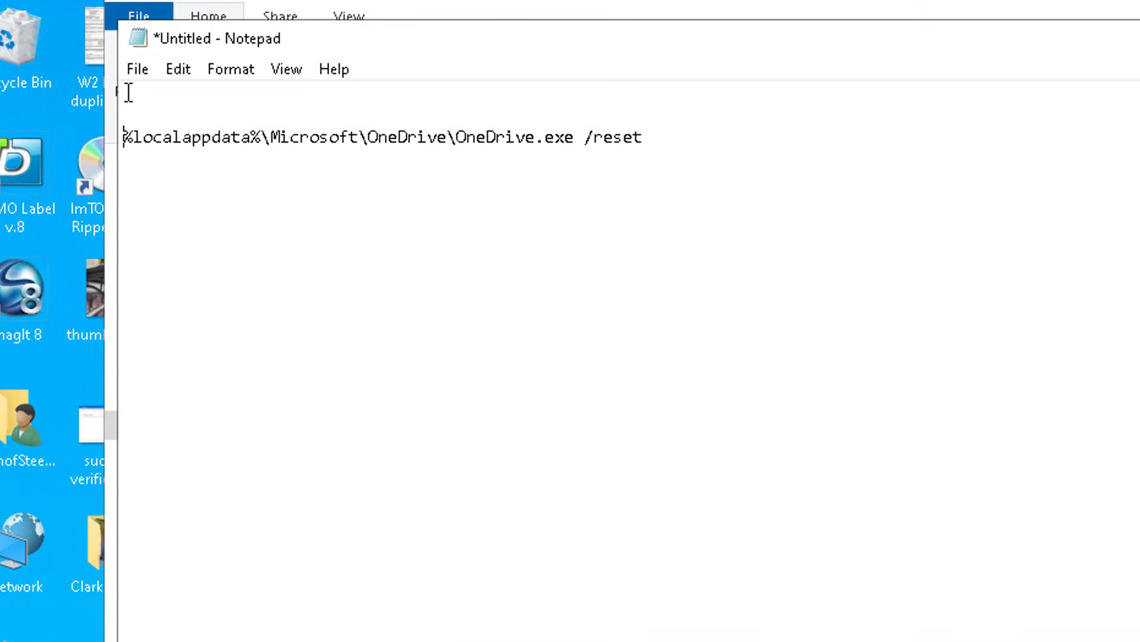
left_click(774, 133)
left_click_drag(672, 135, 122, 137)
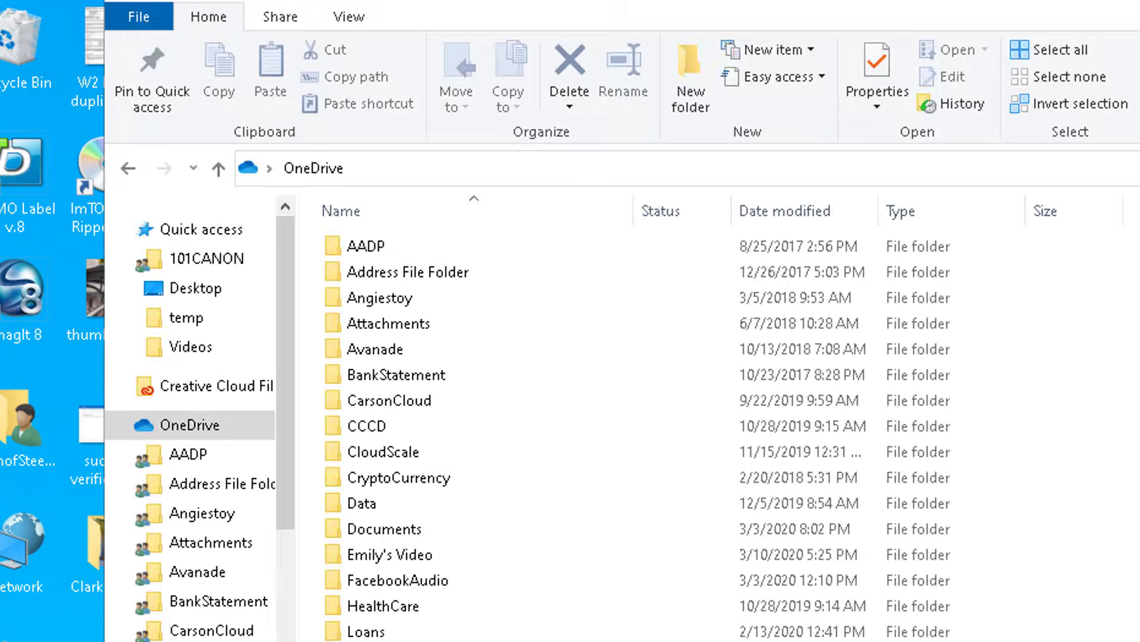
Put focus on the OneDrive file list in File Explorer to check the Status column.
key("Tab")
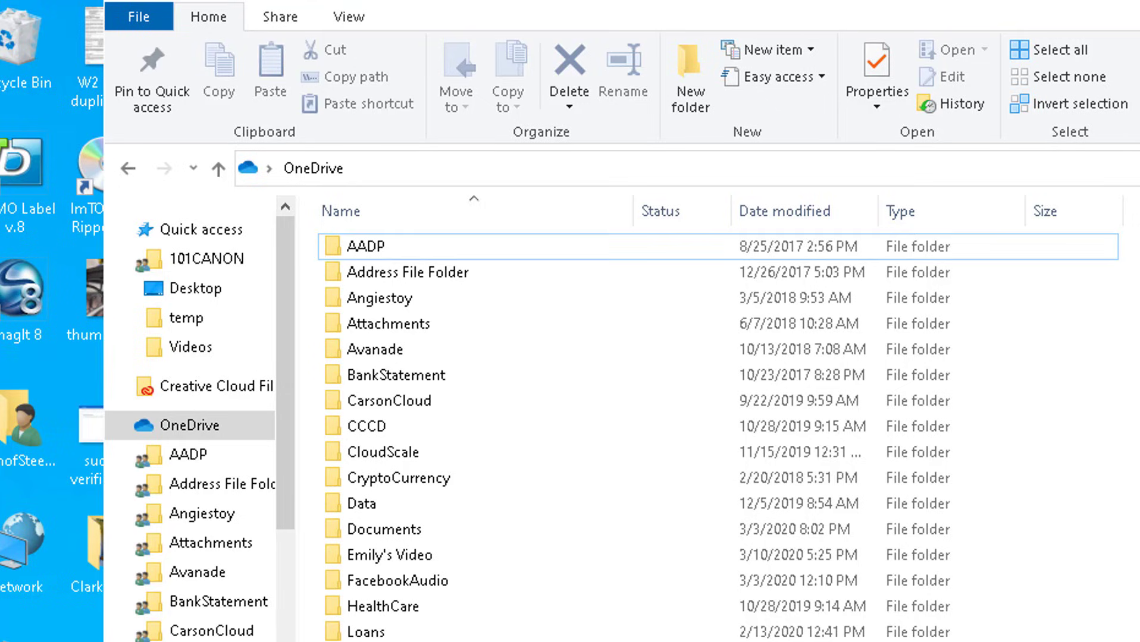
scroll(713, 427, "down", 10)
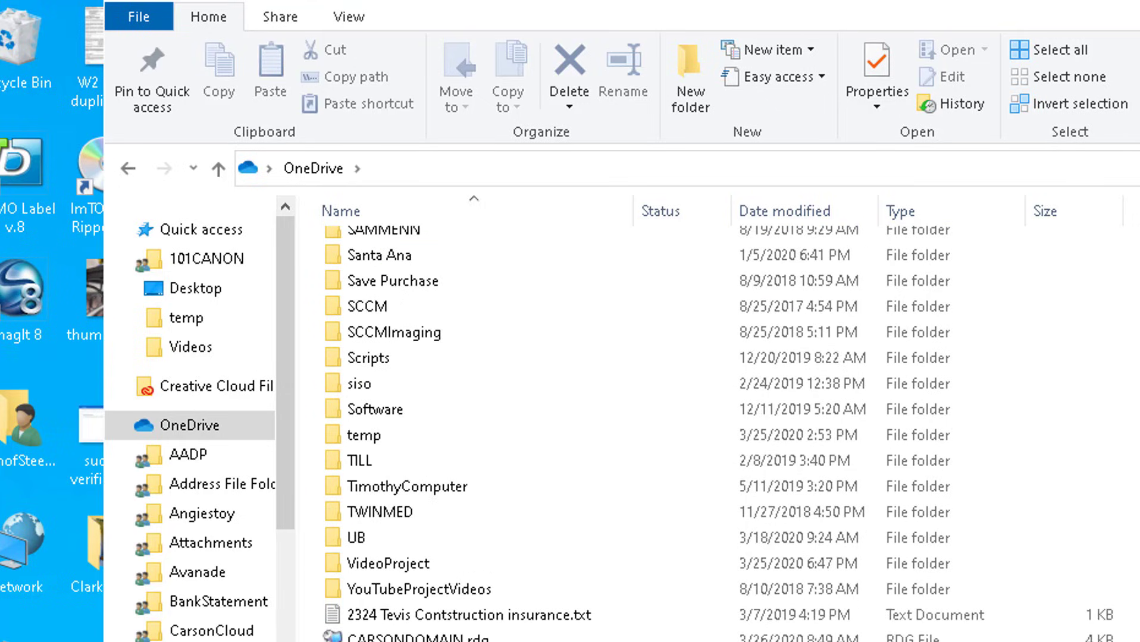